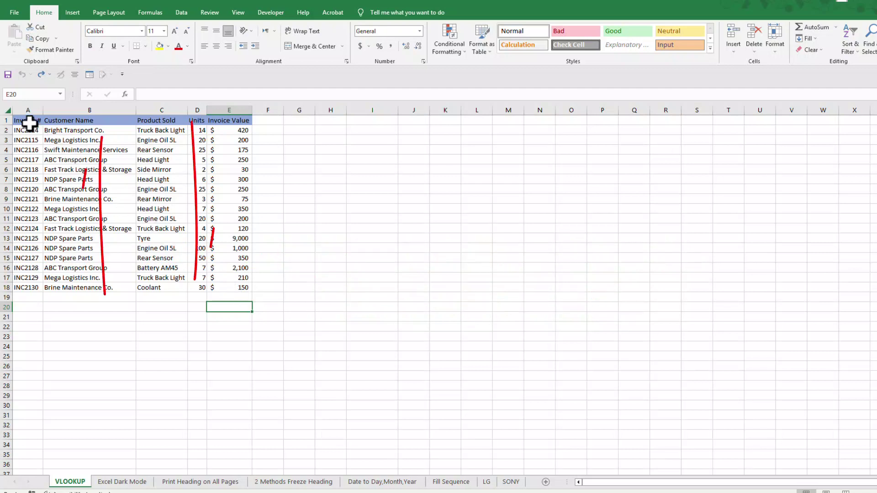
- Select parts of the invoice table, the invoice numbers and neighbouring columns, to explain its layout
mouse_move(26, 121)
mouse_down()
mouse_move(28, 145)
mouse_move(131, 278)
mouse_move(230, 274)
mouse_up()
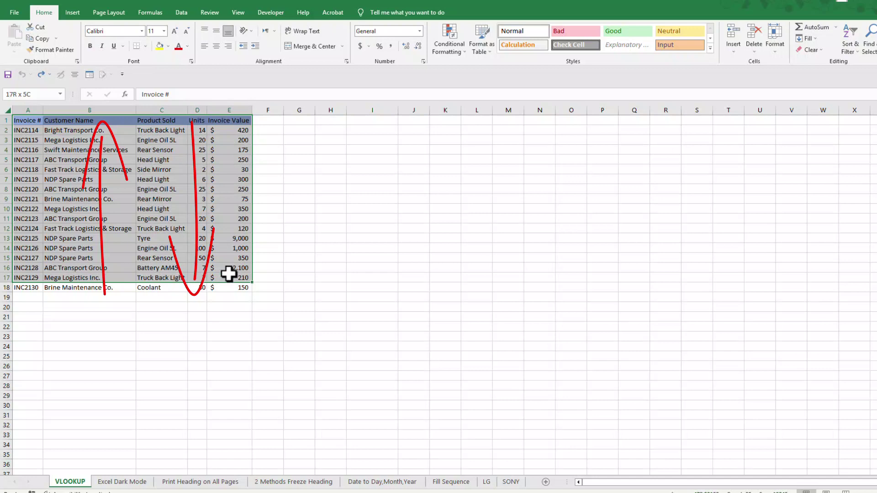
click(230, 269)
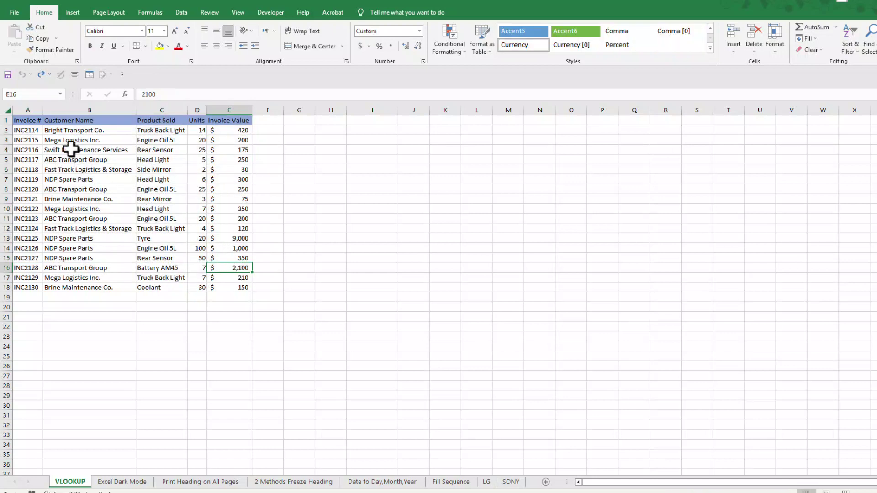
drag(35, 121, 17, 288)
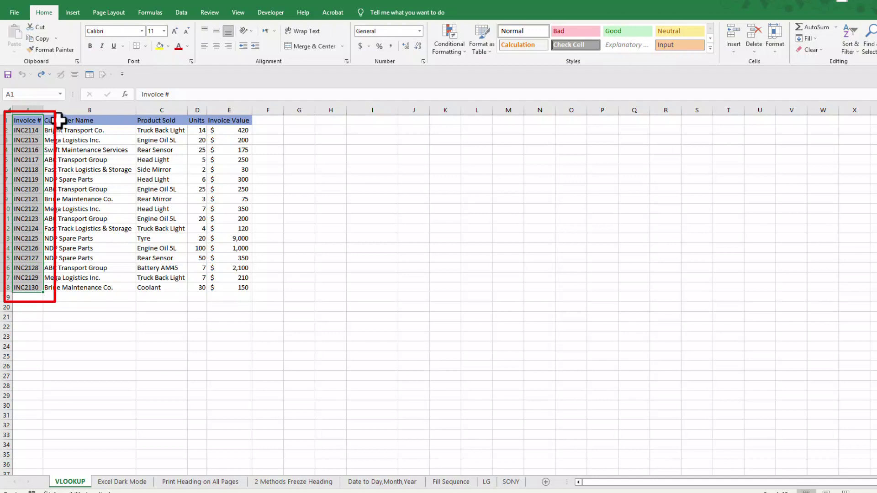
drag(59, 121, 225, 285)
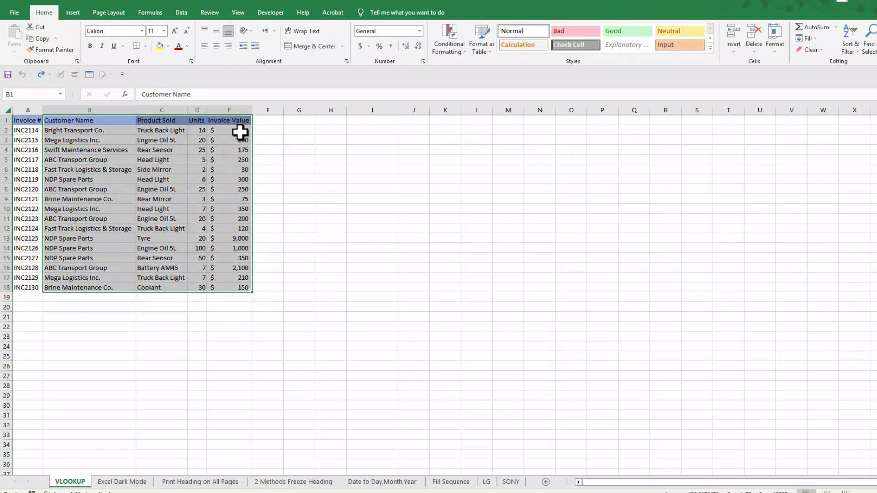
mouse_move(240, 132)
mouse_down()
mouse_move(170, 131)
mouse_move(169, 121)
mouse_move(160, 260)
mouse_move(175, 283)
mouse_move(215, 277)
mouse_up()
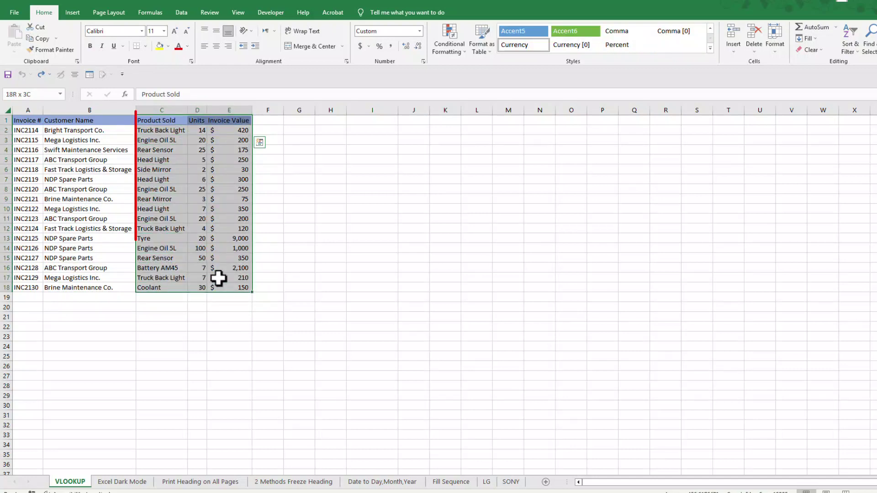
click(177, 147)
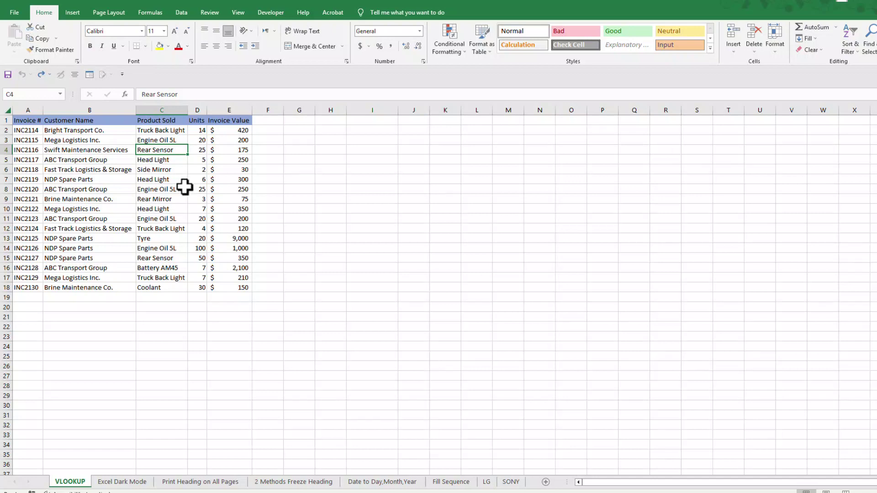
click(83, 207)
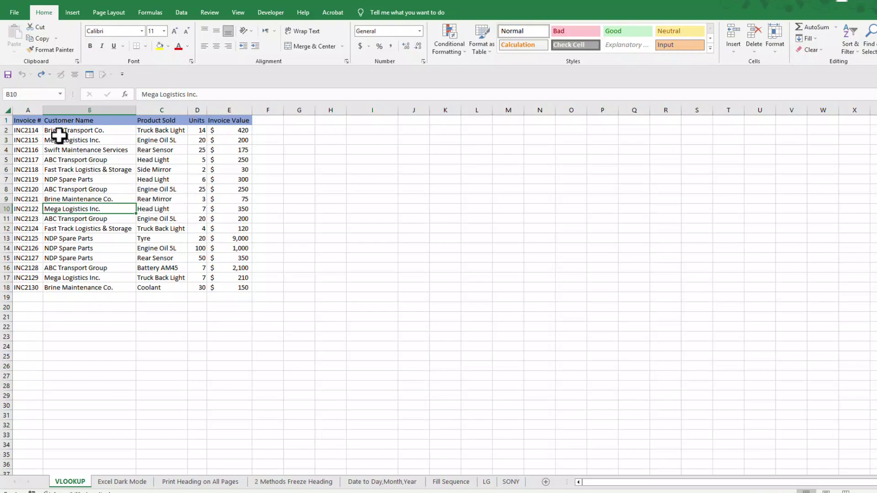
drag(25, 121, 30, 260)
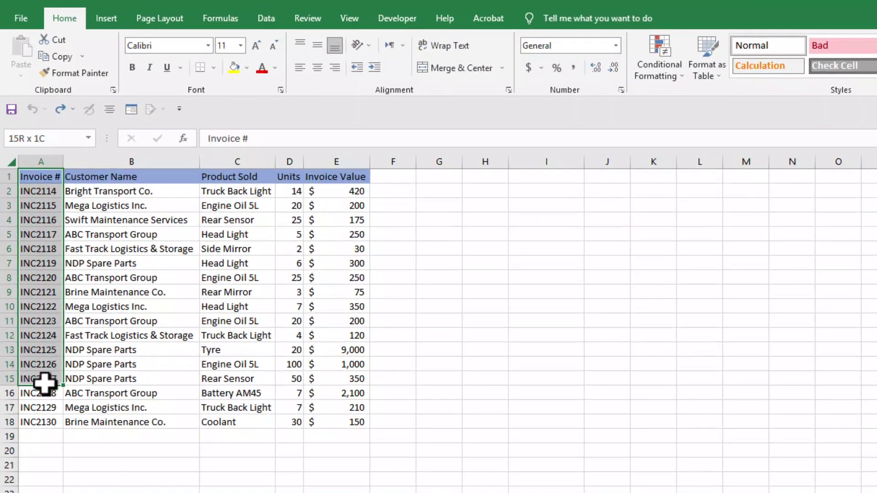
drag(44, 383, 68, 422)
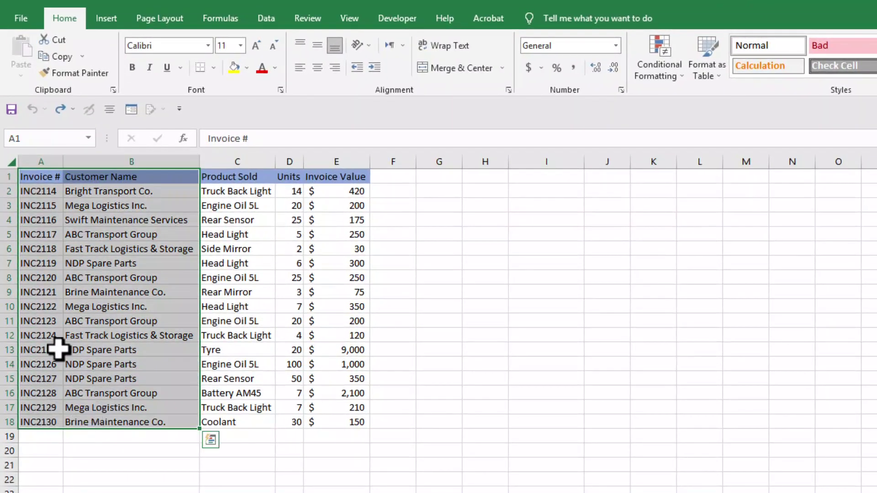
click(41, 212)
- Highlight each column in turn: invoice numbers, customer names, products, units and invoice values
drag(43, 172, 35, 392)
drag(108, 191, 121, 421)
drag(231, 211, 232, 364)
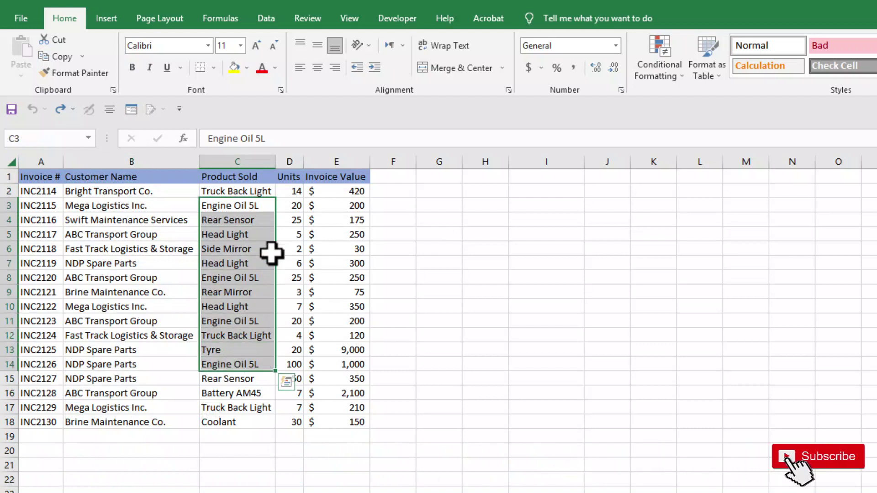
drag(291, 205, 292, 364)
drag(348, 206, 347, 364)
click(425, 293)
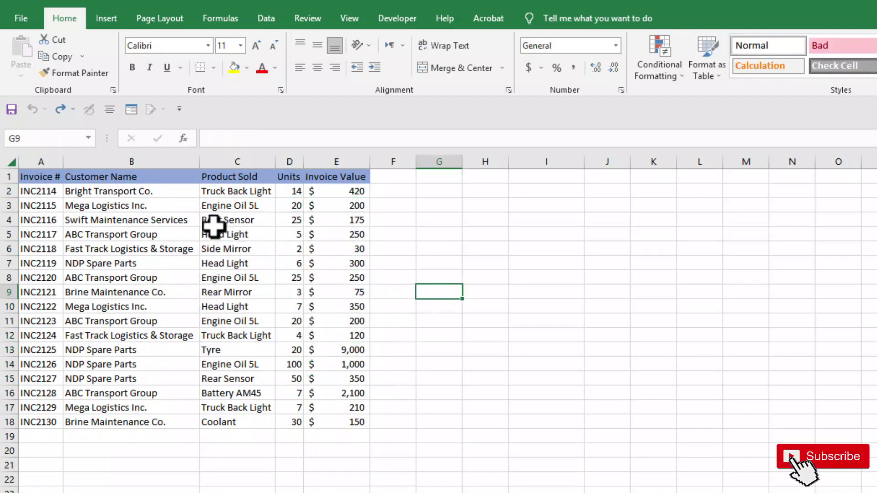
drag(158, 202, 142, 274)
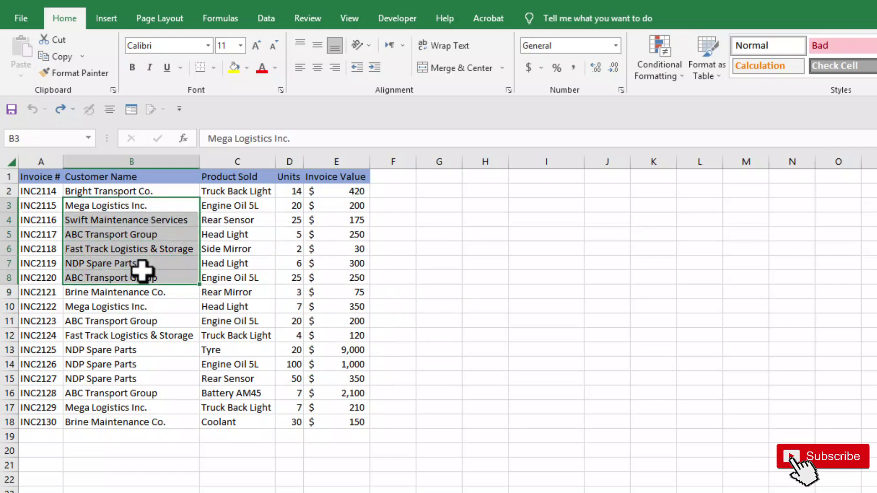
click(135, 247)
click(52, 220)
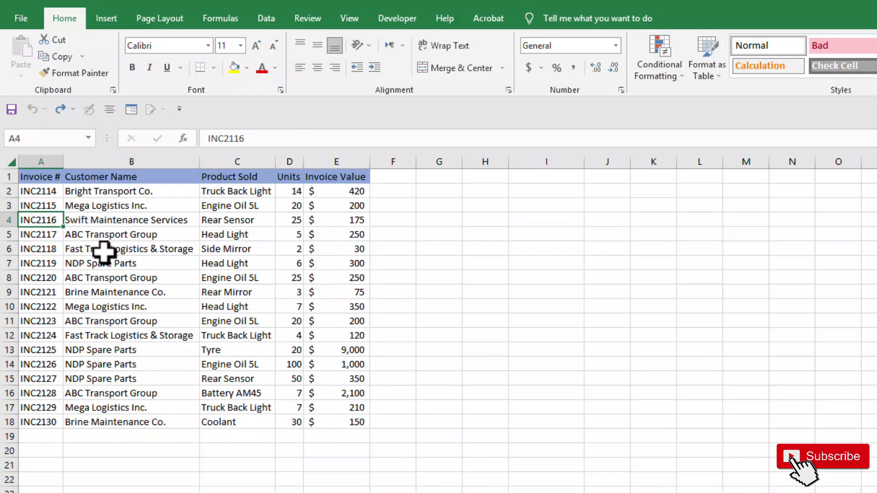
- In G3, begin a VLOOKUP formula with "INC2117" as the lookup value
click(436, 208)
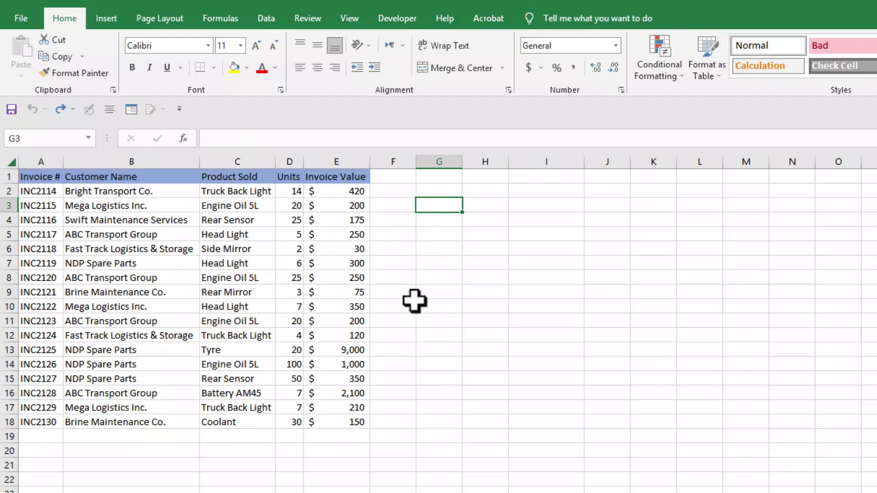
text(=VL)
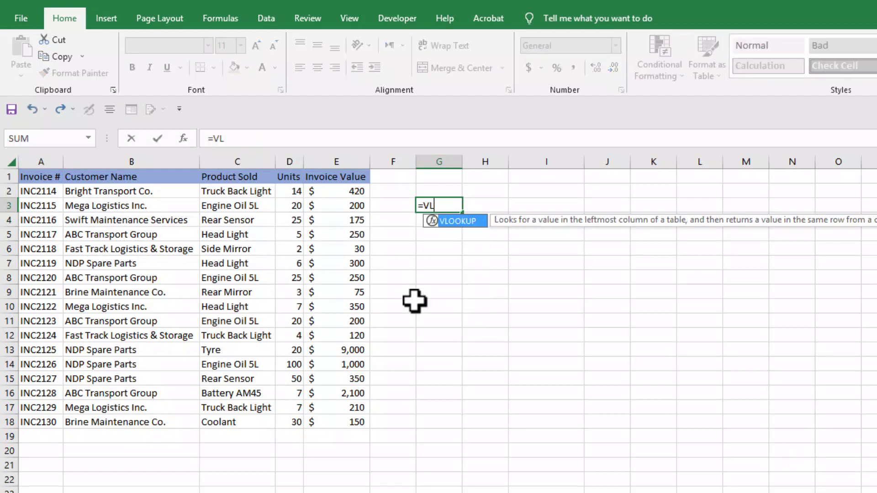
key(Tab)
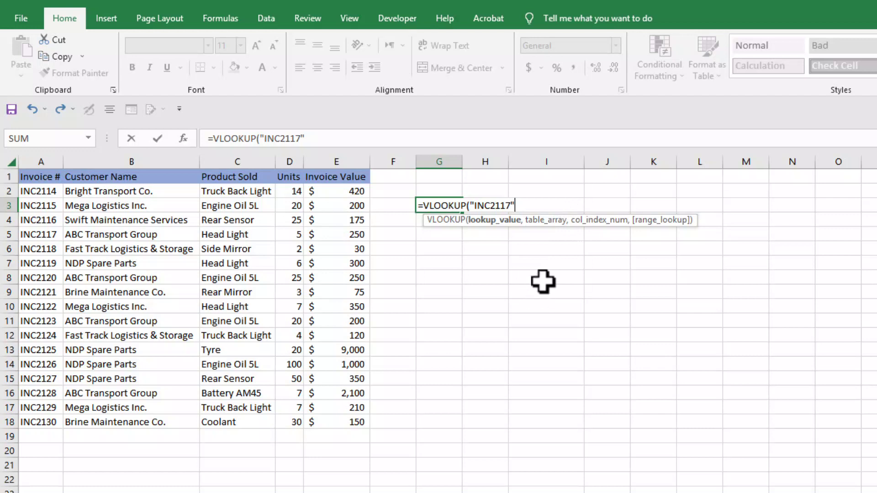
text(,)
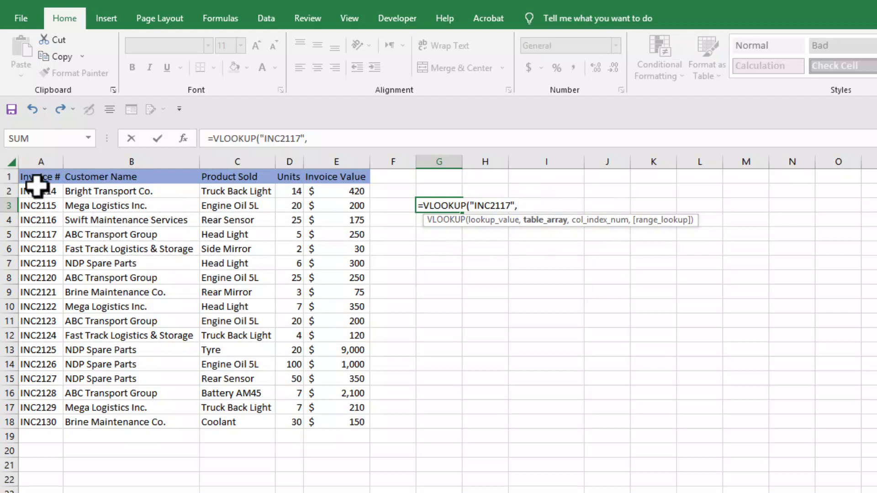
- Add A1:B18 as the VLOOKUP table range and 2 as the column index
drag(41, 177, 123, 420)
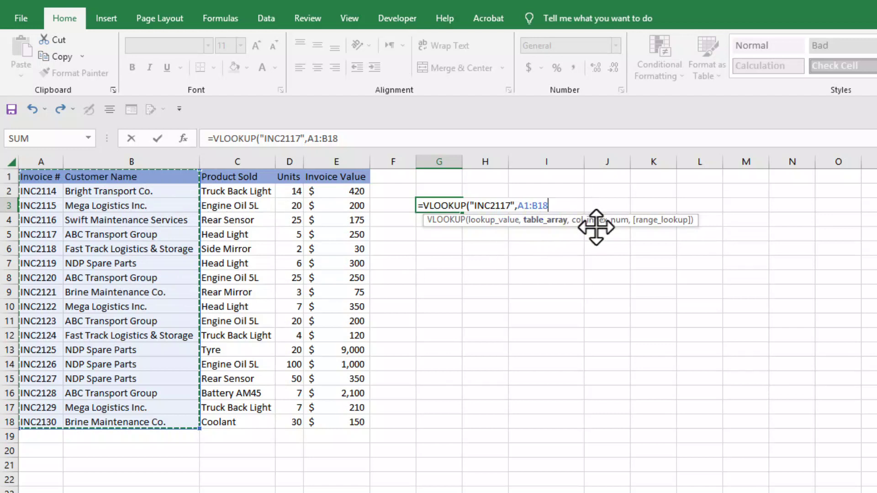
text(,2)
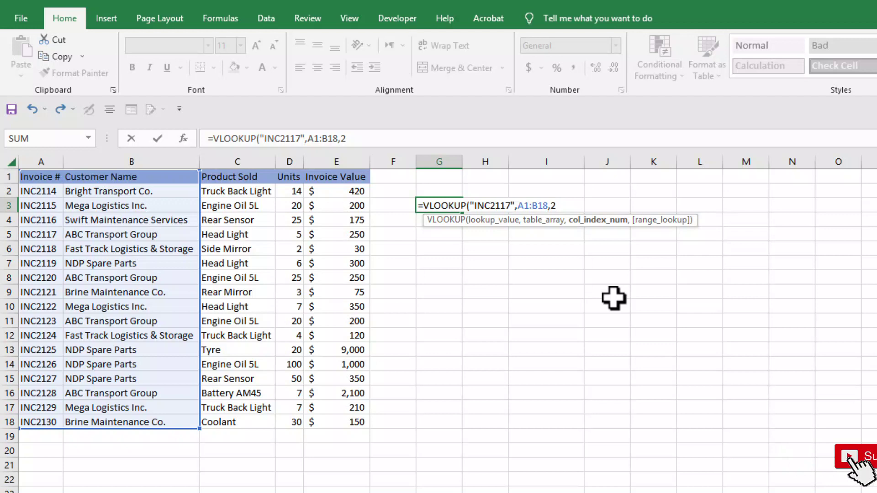
- Add FALSE for exact match and close the VLOOKUP bracket in G3
text(,)
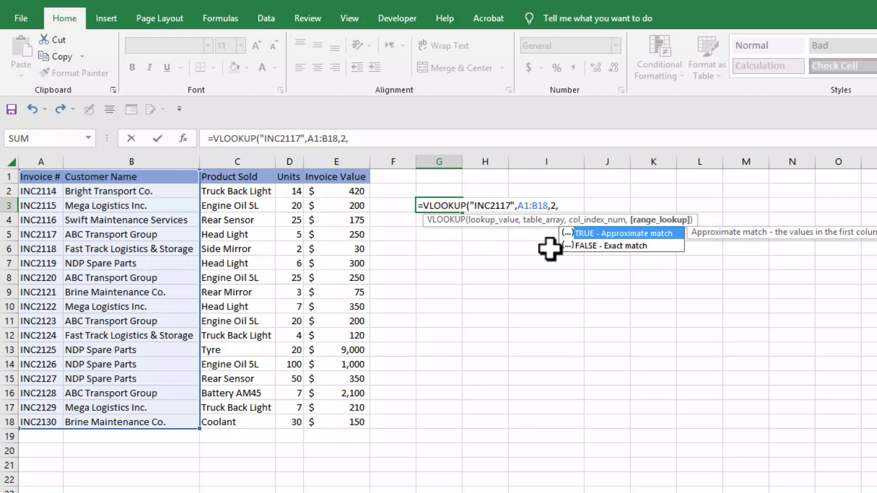
double_click(607, 247)
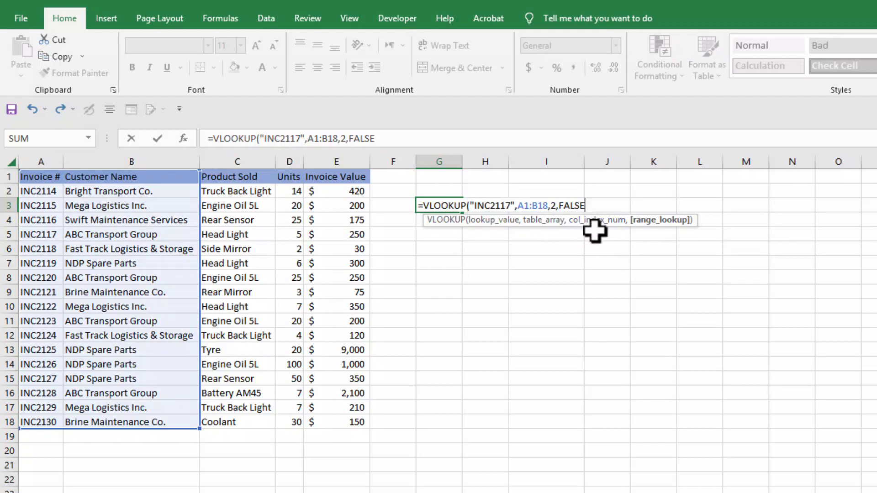
text())
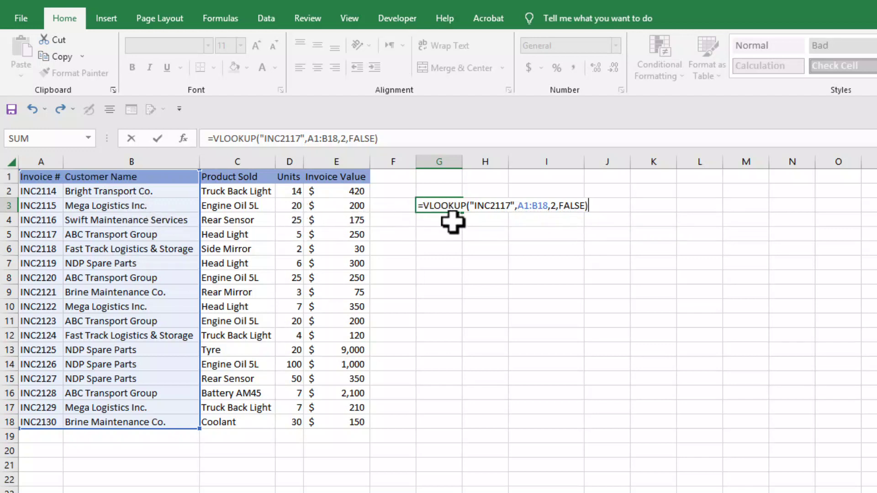
key(Return)
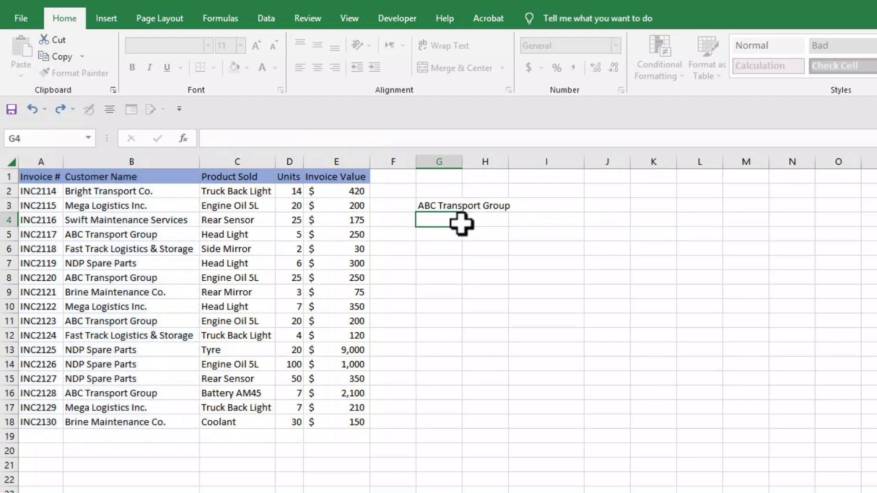
click(456, 205)
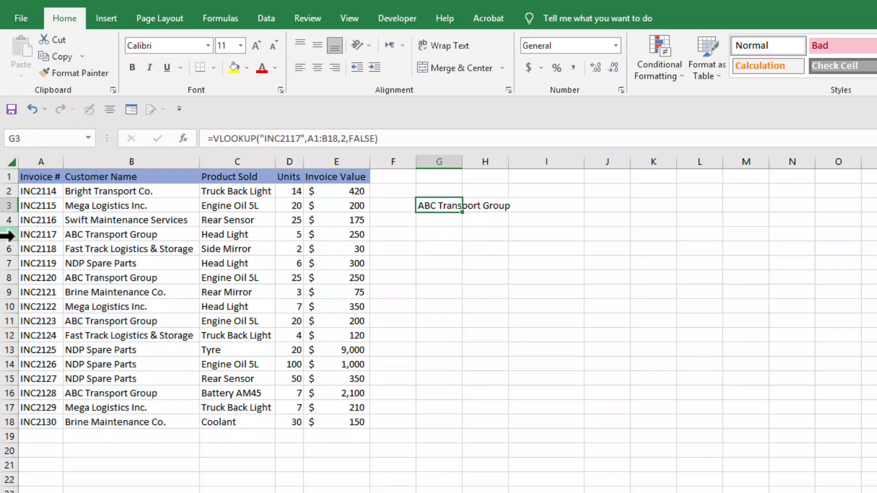
click(8, 234)
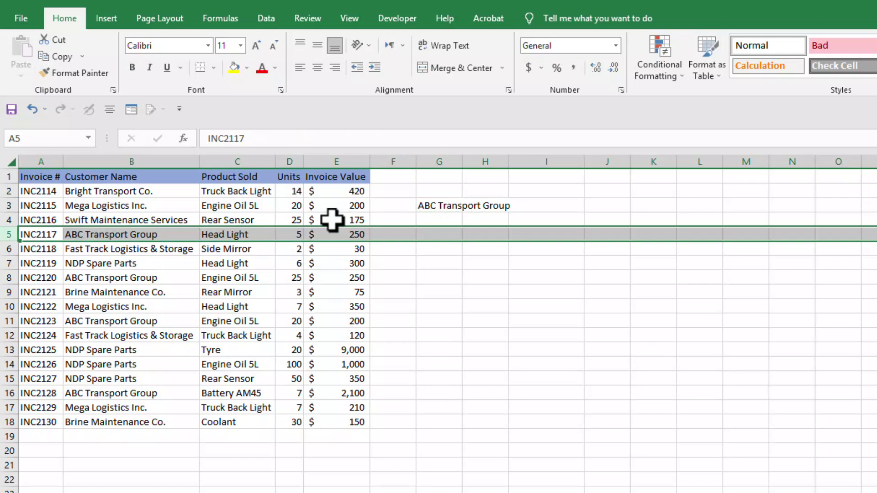
click(445, 206)
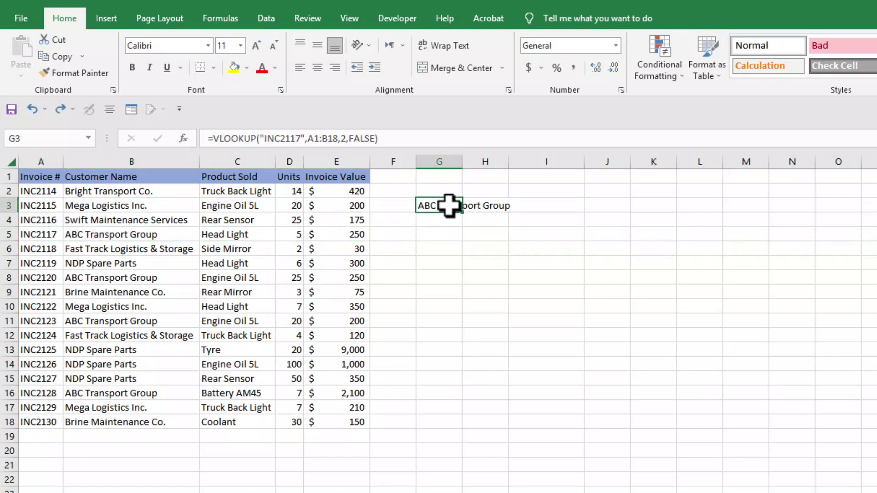
double_click(449, 206)
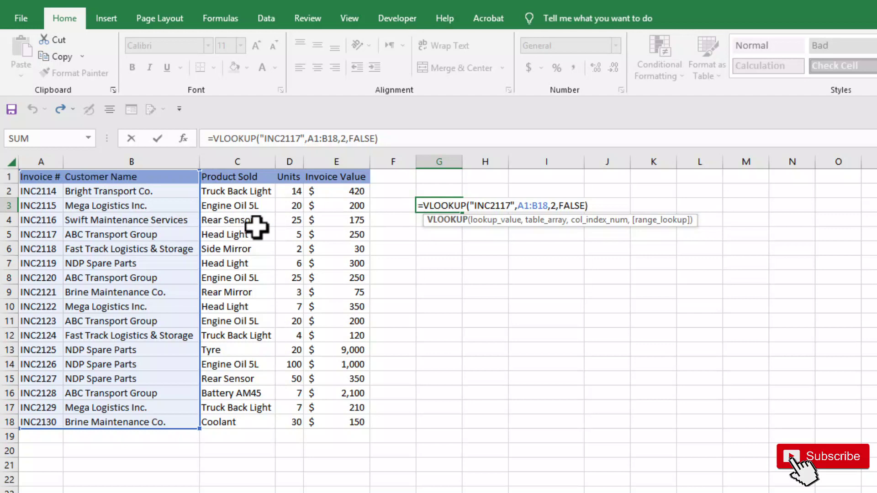
key(ctrl+Return)
- Enter invoice number INC2117 in cell G2
click(450, 189)
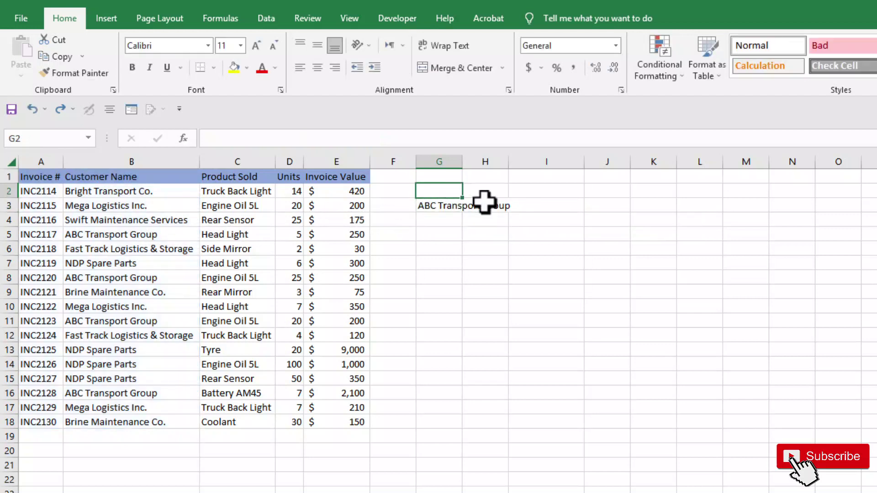
text(I)
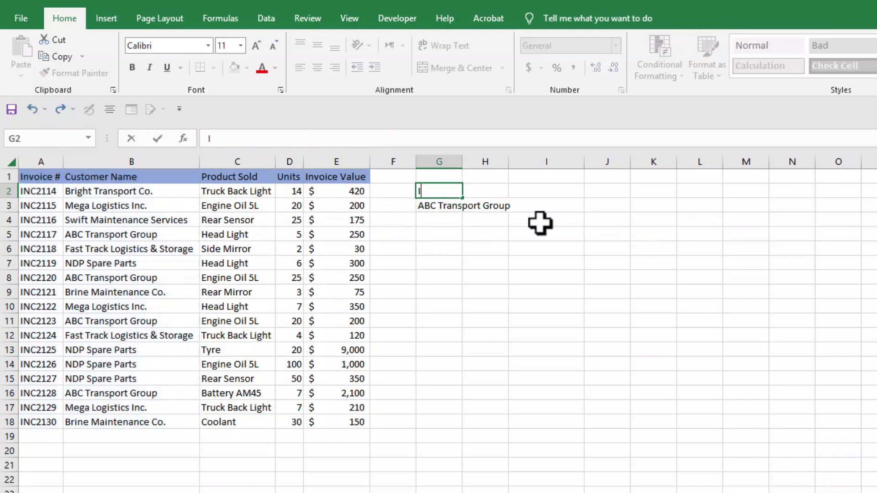
text(NC2117)
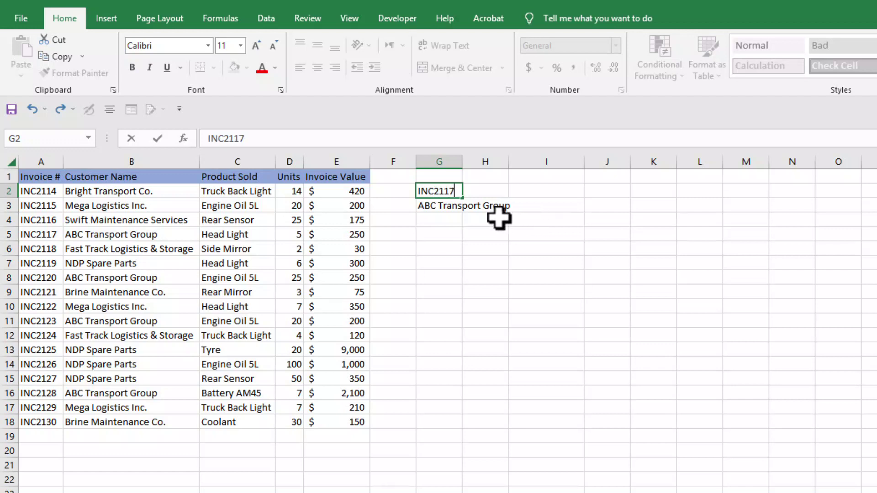
key(Return)
- Replace the hardcoded "INC2117" in G3's VLOOKUP with a reference to G2
double_click(430, 204)
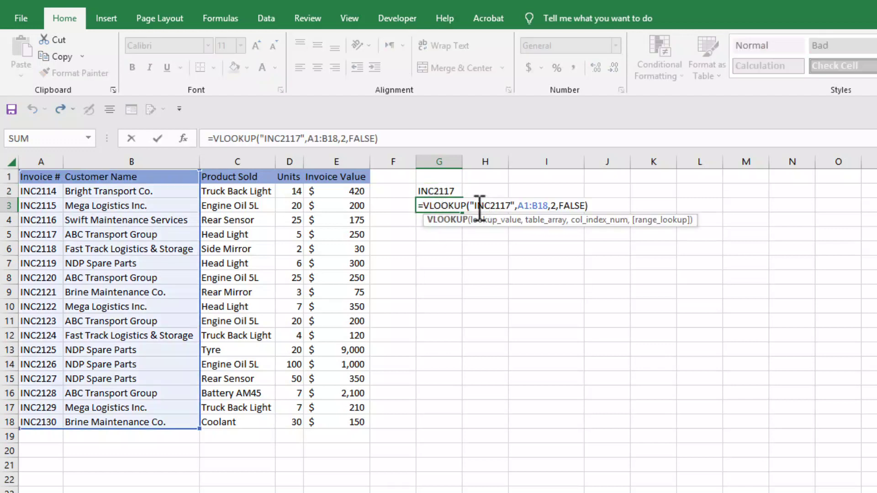
drag(473, 205, 505, 205)
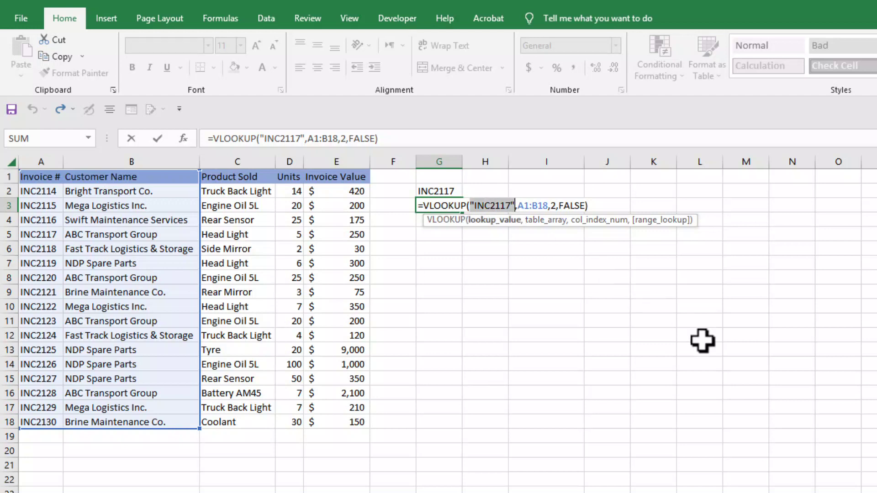
key(BackSpace)
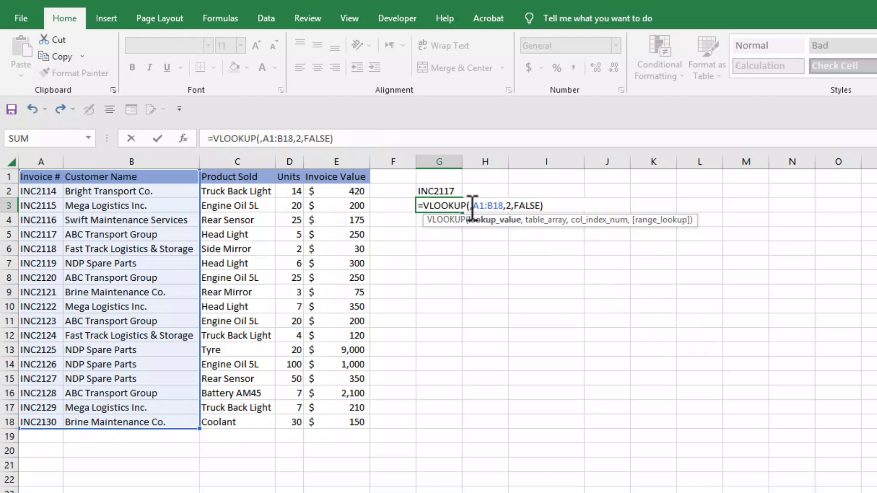
click(434, 191)
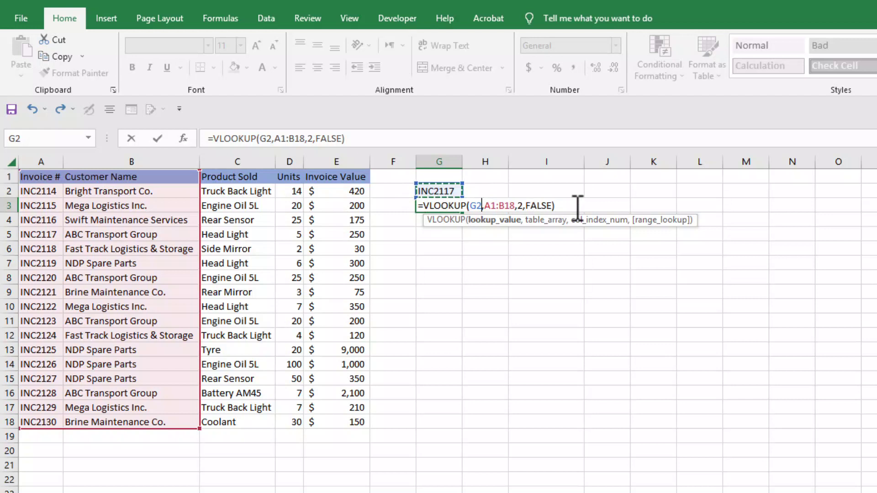
key(Return)
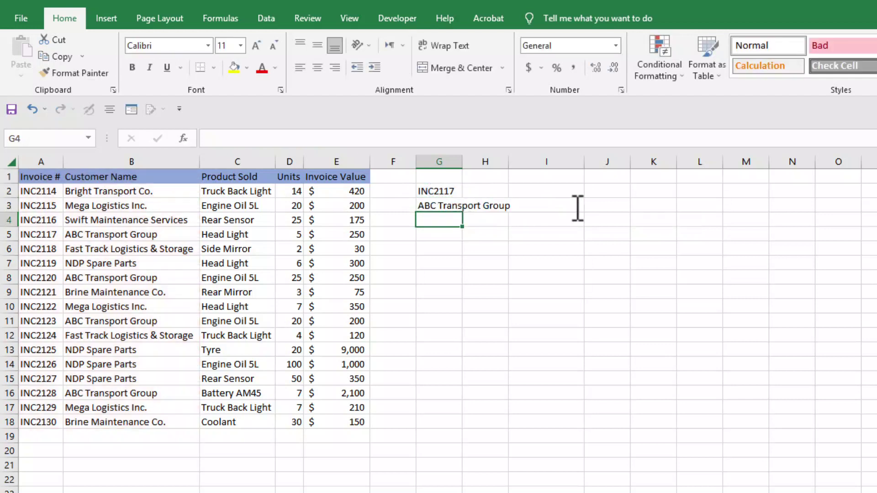
click(435, 211)
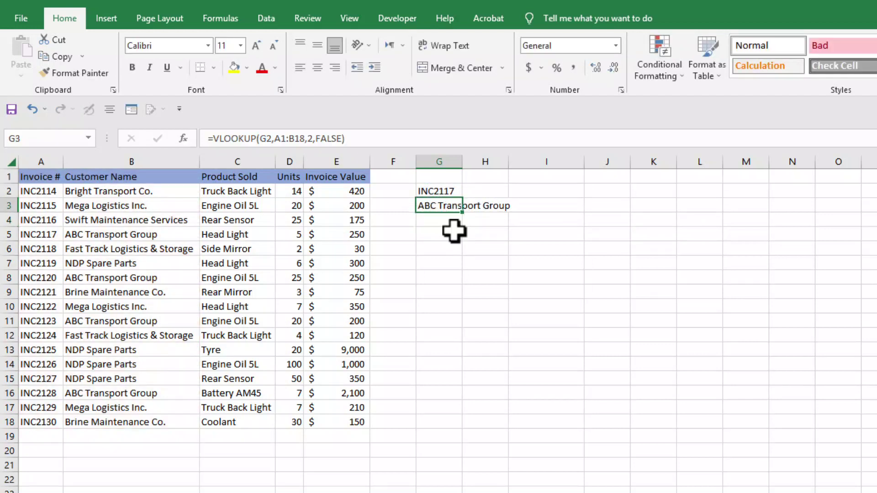